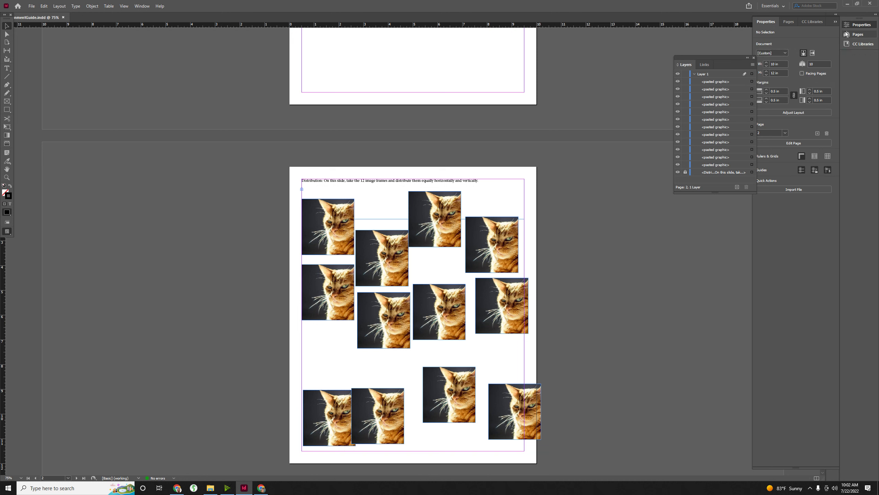
Select the four top-row cat frames, move the Layers panel aside, and re-expand the Align section.
{"action": "left_click_drag", "start_coordinate": [481, 227], "coordinate": [263, 258]}
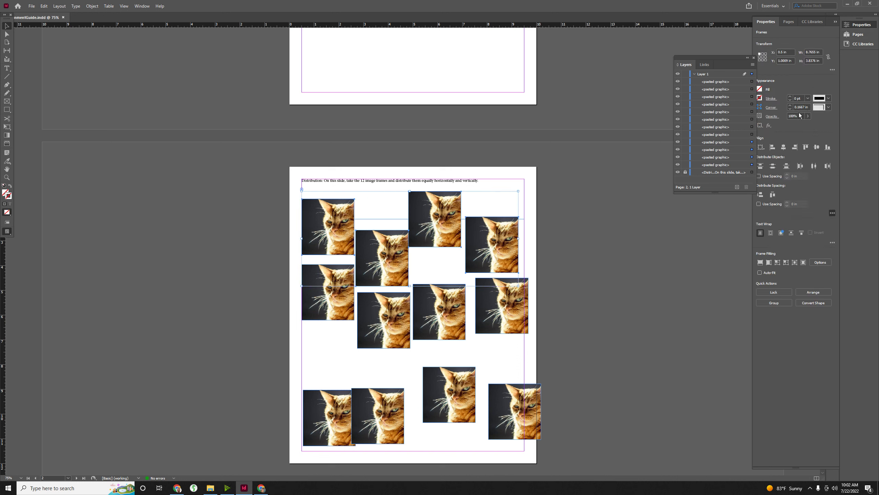
{"action": "left_click_drag", "start_coordinate": [720, 61], "coordinate": [700, 63]}
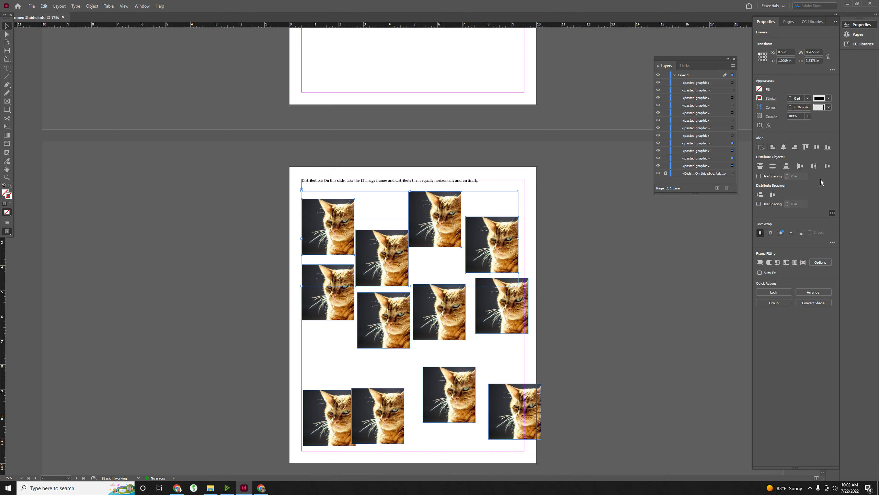
{"action": "left_click", "coordinate": [833, 213]}
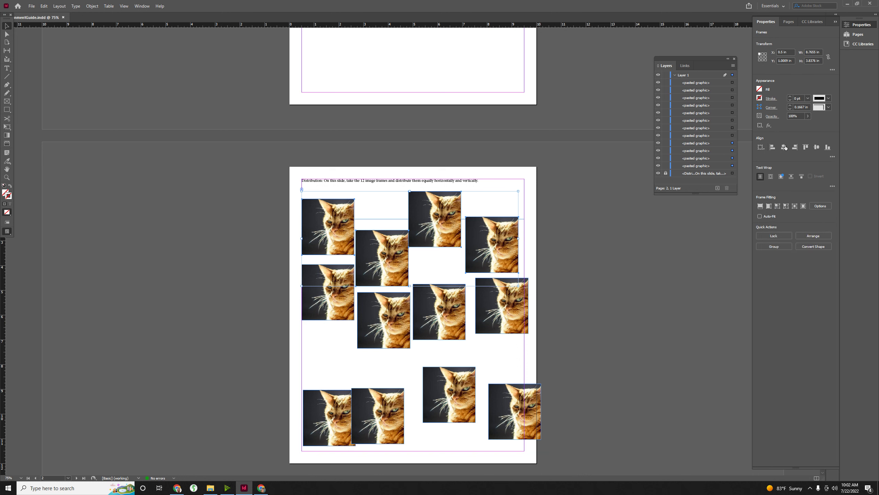
{"action": "left_click", "coordinate": [832, 157]}
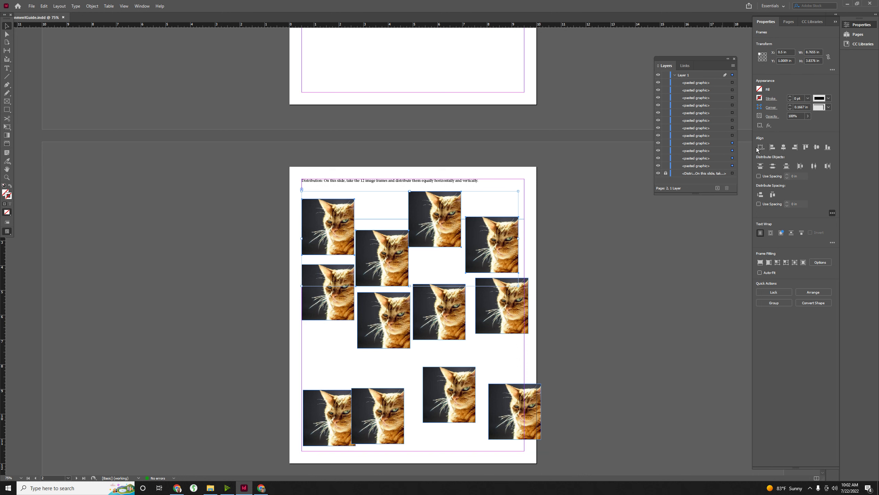
{"action": "left_click", "coordinate": [142, 6]}
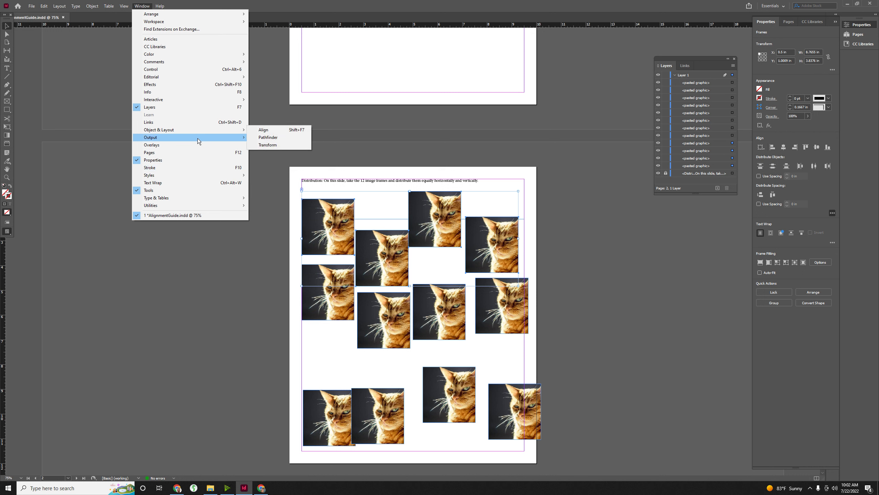
{"action": "mouse_move", "coordinate": [198, 139]}
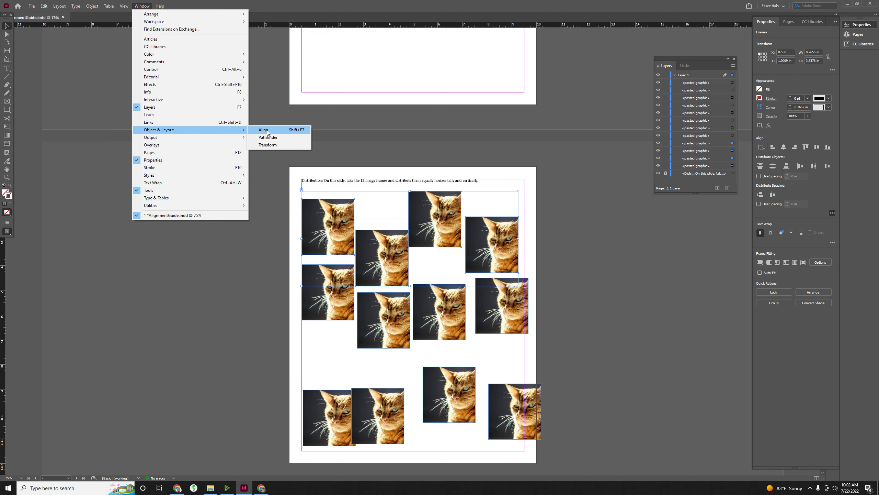
{"action": "left_click", "coordinate": [542, 4]}
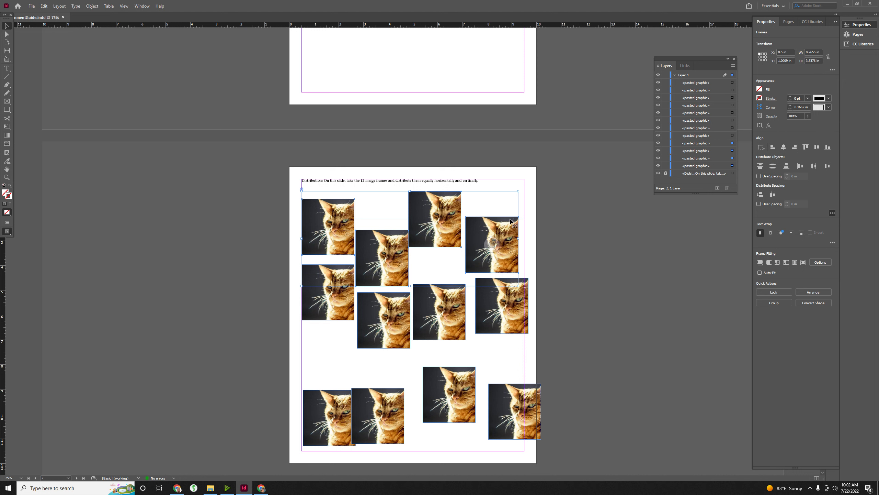
Shift-select the four top-row cat frames and apply Distribute Horizontal Centers.
{"action": "left_click", "coordinate": [573, 222]}
{"action": "left_click", "coordinate": [313, 235]}
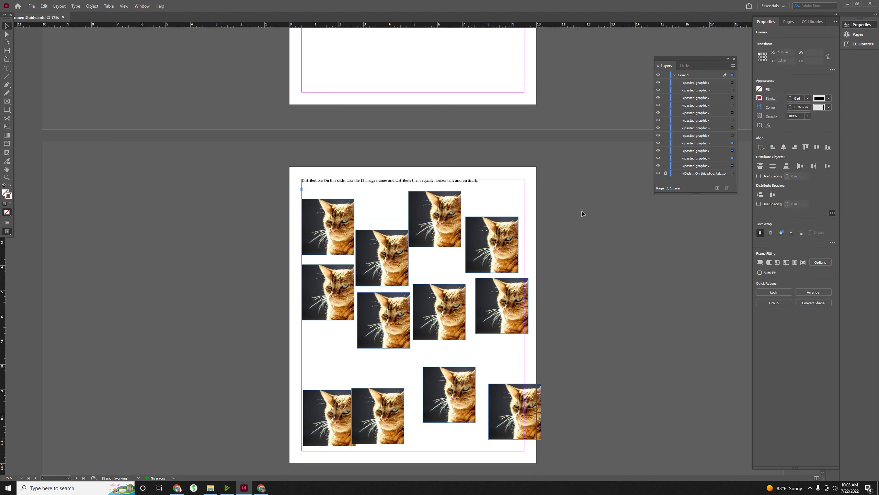
{"action": "left_click", "coordinate": [329, 223]}
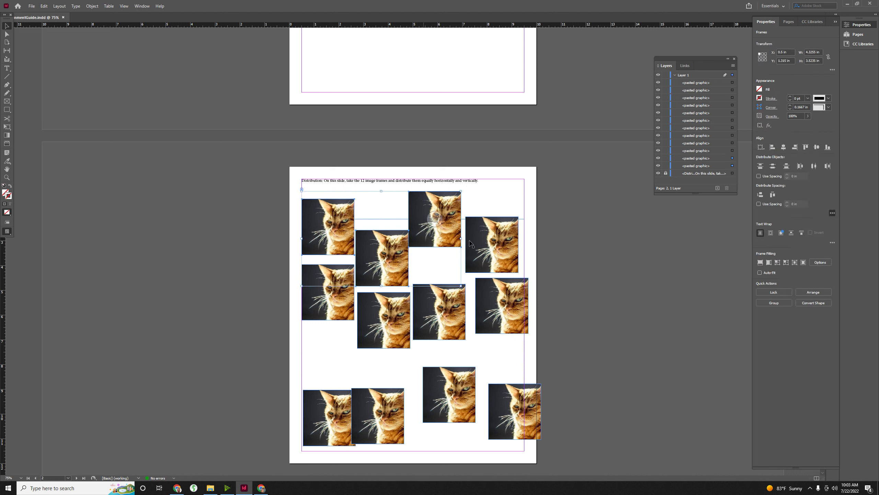
{"action": "left_click", "coordinate": [491, 244], "text": "shift"}
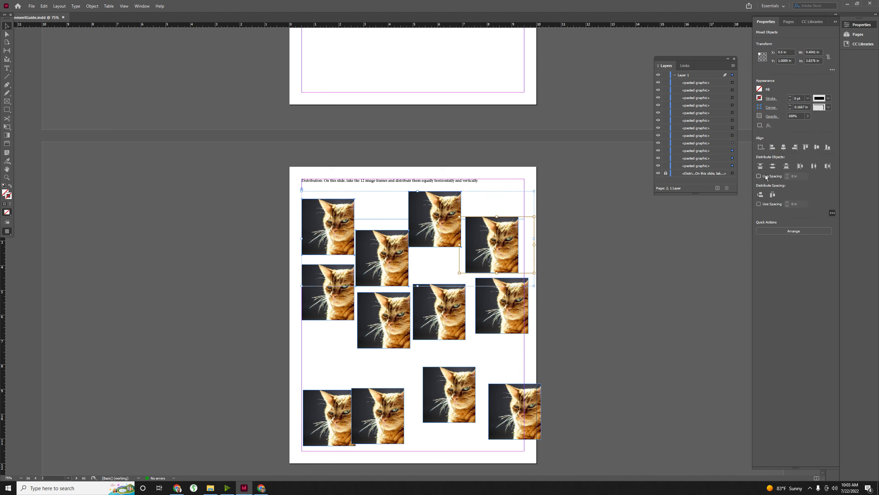
{"action": "left_click", "coordinate": [497, 239], "text": "shift"}
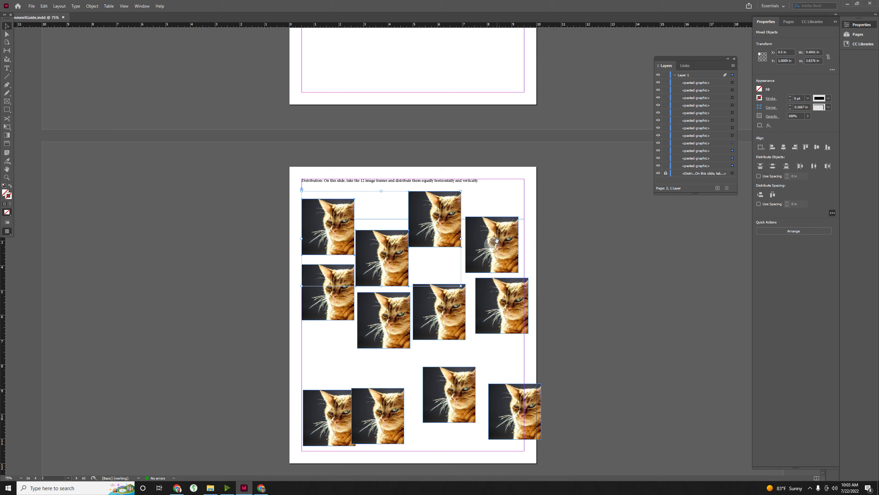
{"action": "left_click", "coordinate": [512, 230], "text": "shift"}
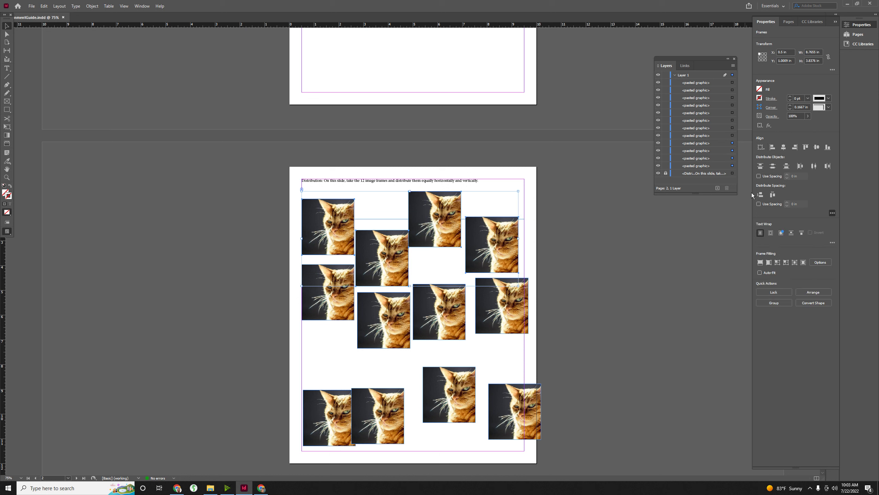
{"action": "left_click", "coordinate": [814, 167]}
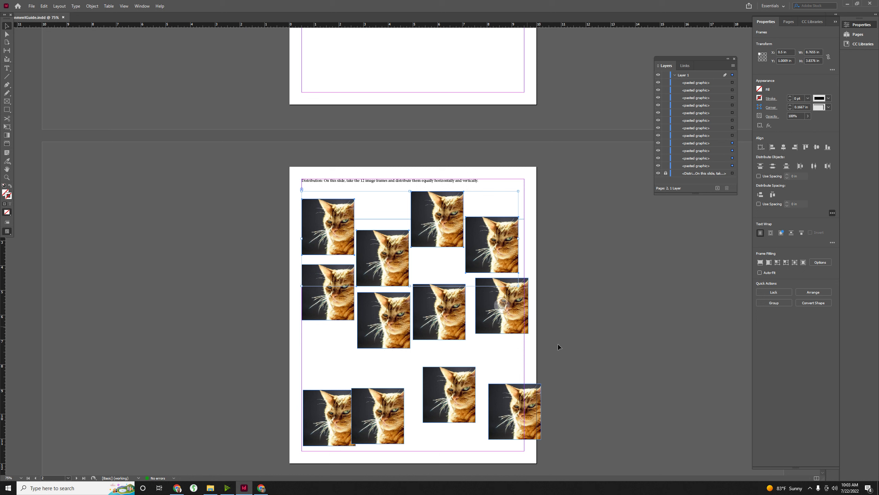
Distribute the four middle-row cat frames by horizontal centres, then deselect.
{"action": "left_click_drag", "start_coordinate": [477, 341], "coordinate": [311, 301]}
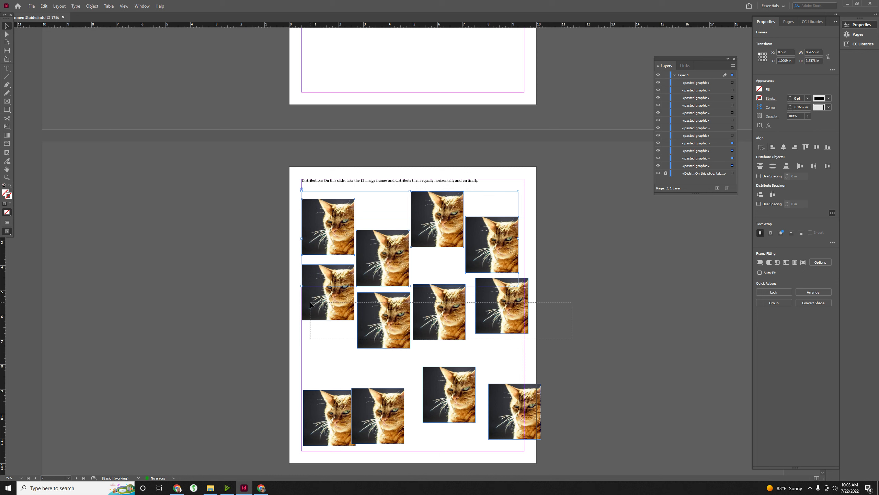
{"action": "left_click", "coordinate": [813, 166]}
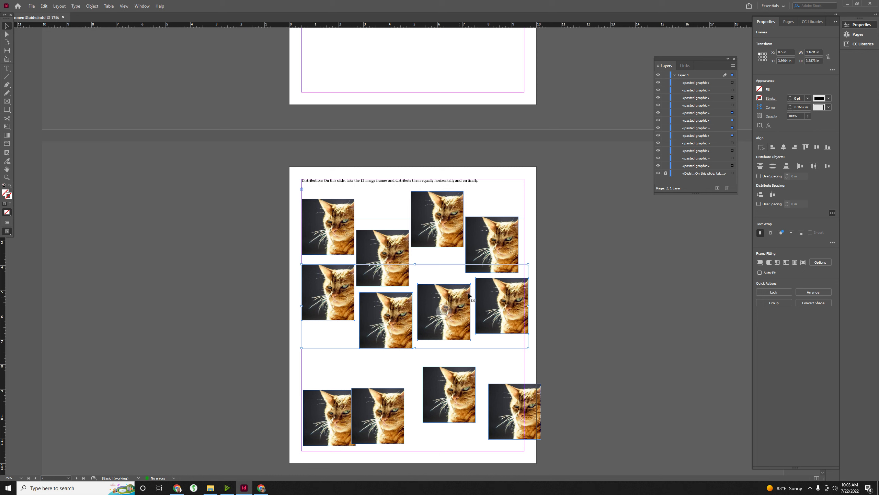
{"action": "left_click", "coordinate": [589, 256]}
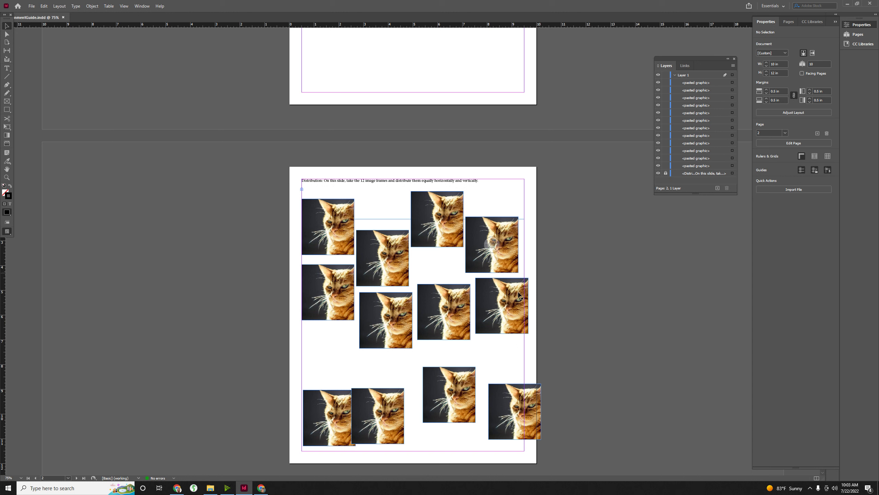
Push the upper-right and middle-right frames to the right margin, then redistribute the middle and top rows.
{"action": "left_click_drag", "start_coordinate": [514, 241], "coordinate": [519, 241]}
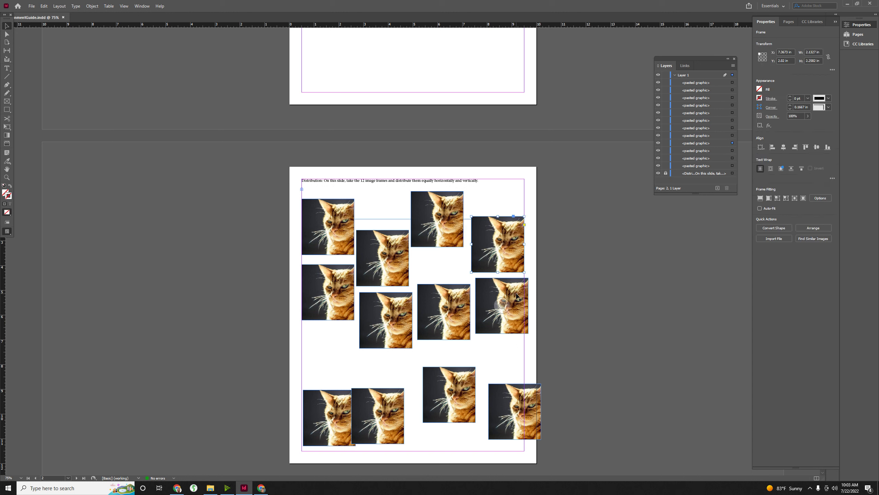
{"action": "left_click_drag", "start_coordinate": [517, 296], "coordinate": [511, 301]}
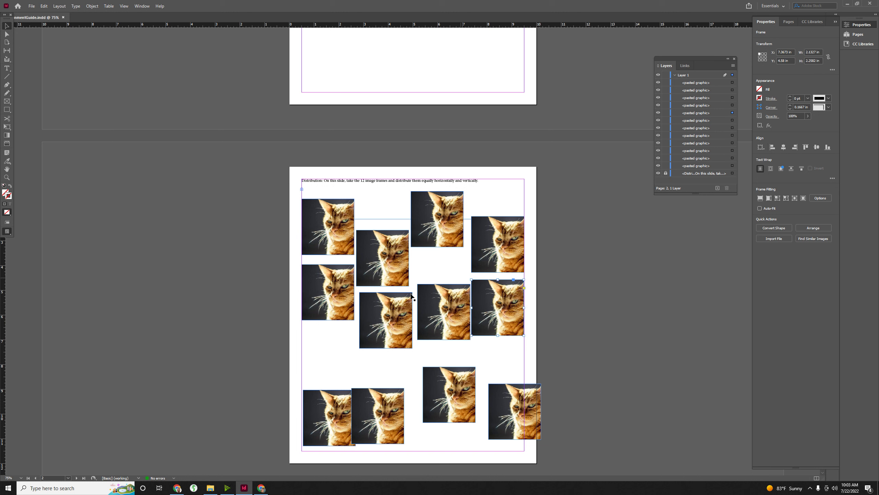
{"action": "left_click_drag", "start_coordinate": [536, 358], "coordinate": [326, 318]}
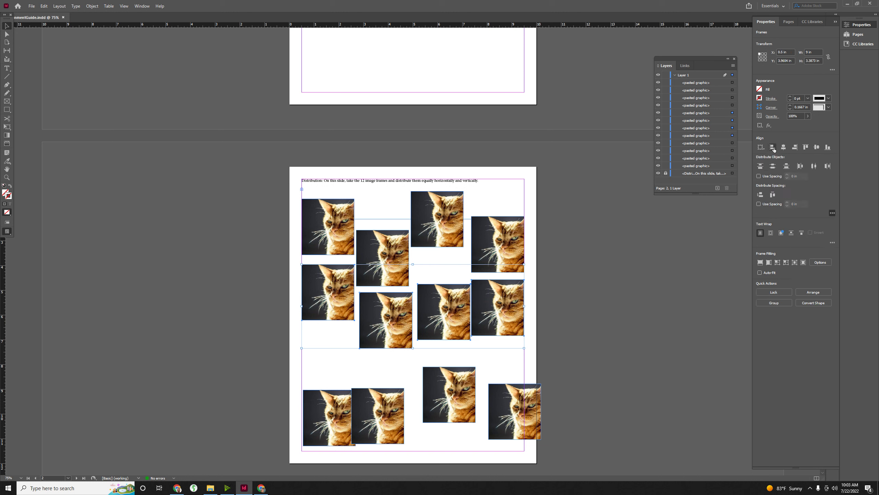
{"action": "left_click", "coordinate": [814, 165]}
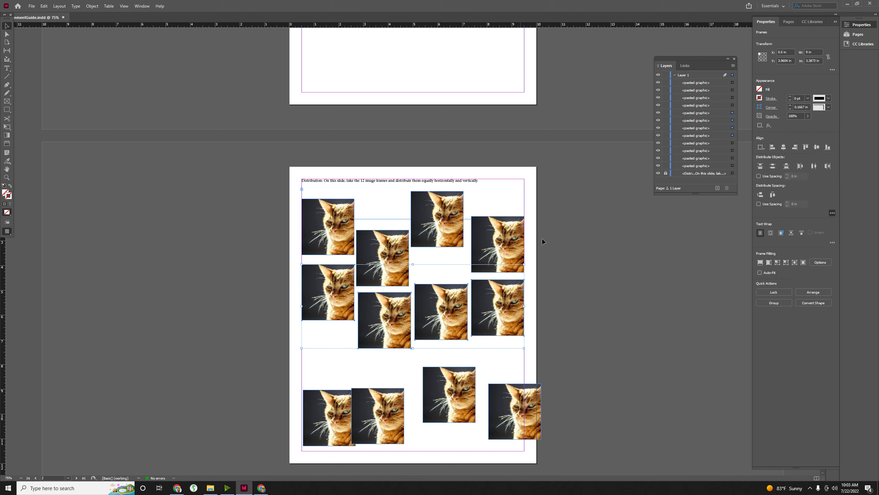
{"action": "left_click_drag", "start_coordinate": [559, 233], "coordinate": [348, 227]}
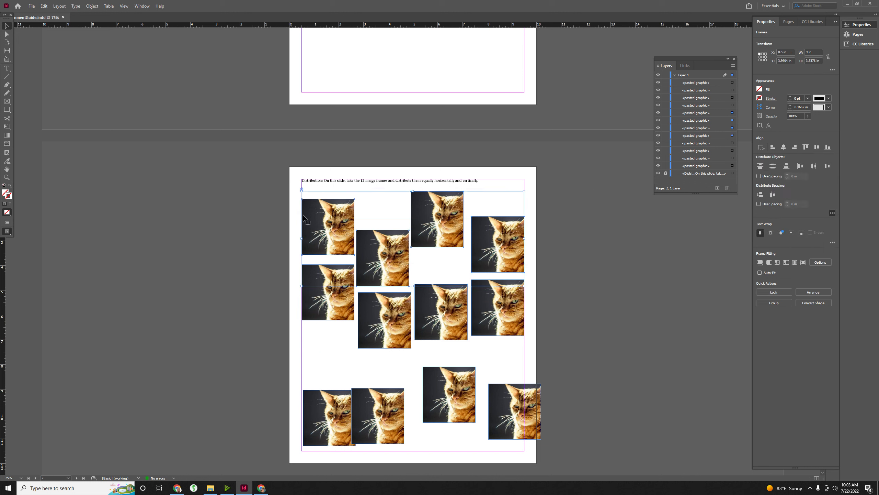
{"action": "left_click", "coordinate": [814, 166]}
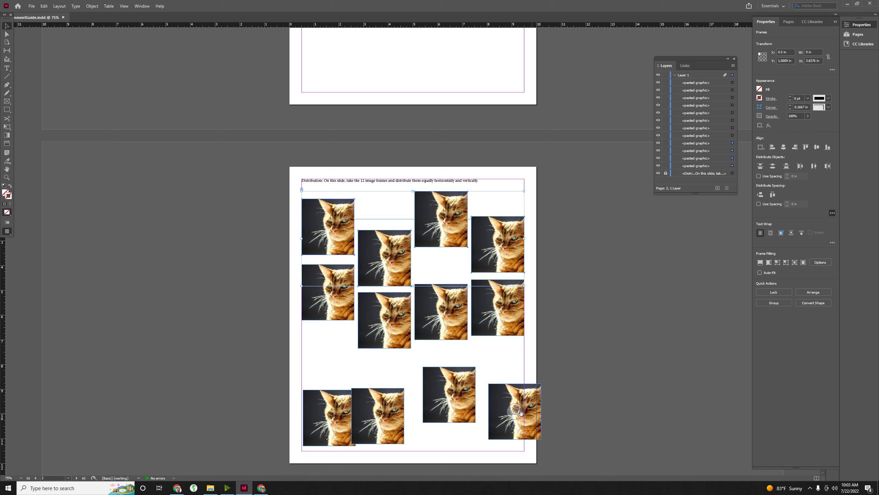
Move the bottom-right frame inside the margin and distribute the bottom row's horizontal centres.
{"action": "left_click_drag", "start_coordinate": [501, 413], "coordinate": [484, 418]}
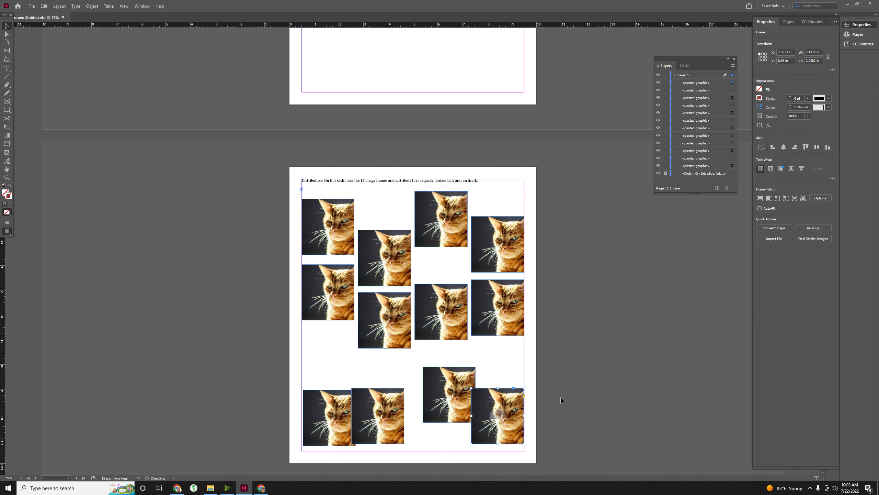
{"action": "left_click_drag", "start_coordinate": [593, 372], "coordinate": [301, 440]}
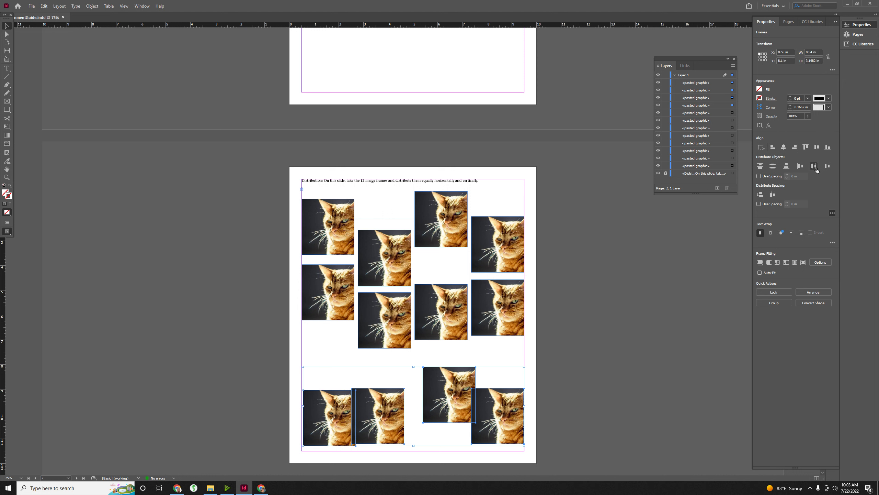
{"action": "left_click", "coordinate": [815, 167]}
{"action": "left_click", "coordinate": [623, 327]}
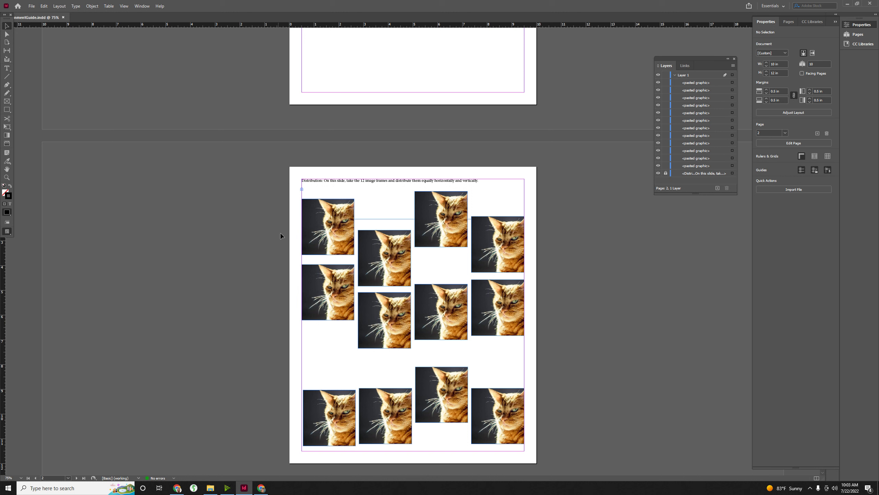
Distribute vertical centres for each of the four cat columns, then deselect everything.
{"action": "left_click_drag", "start_coordinate": [288, 240], "coordinate": [342, 394]}
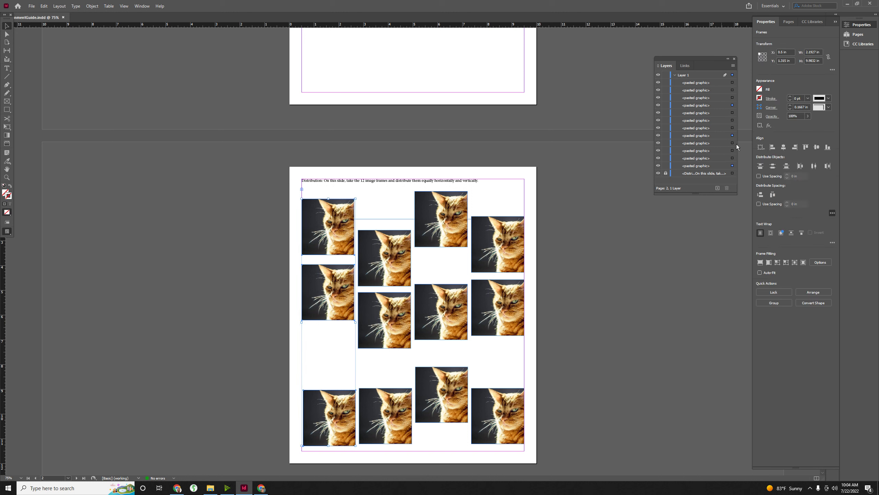
{"action": "left_click", "coordinate": [772, 166]}
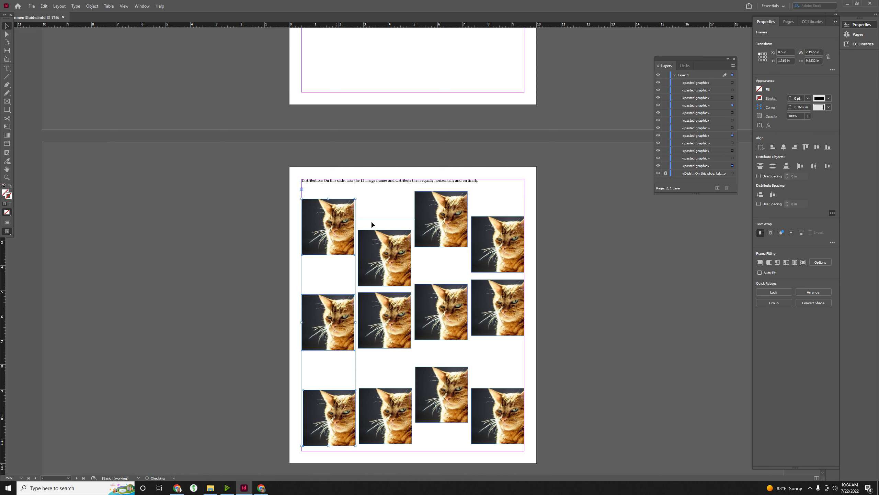
{"action": "left_click_drag", "start_coordinate": [375, 221], "coordinate": [412, 445]}
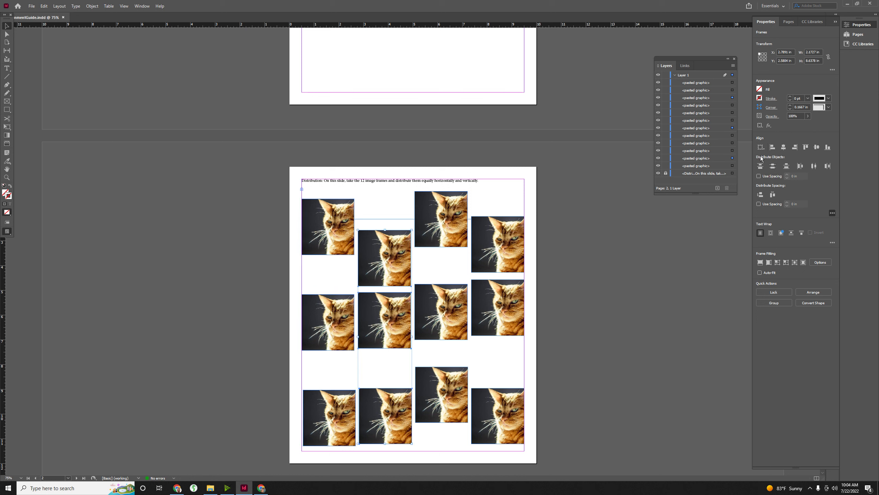
{"action": "left_click", "coordinate": [773, 166]}
{"action": "left_click_drag", "start_coordinate": [437, 187], "coordinate": [451, 400]}
{"action": "left_click", "coordinate": [773, 166]}
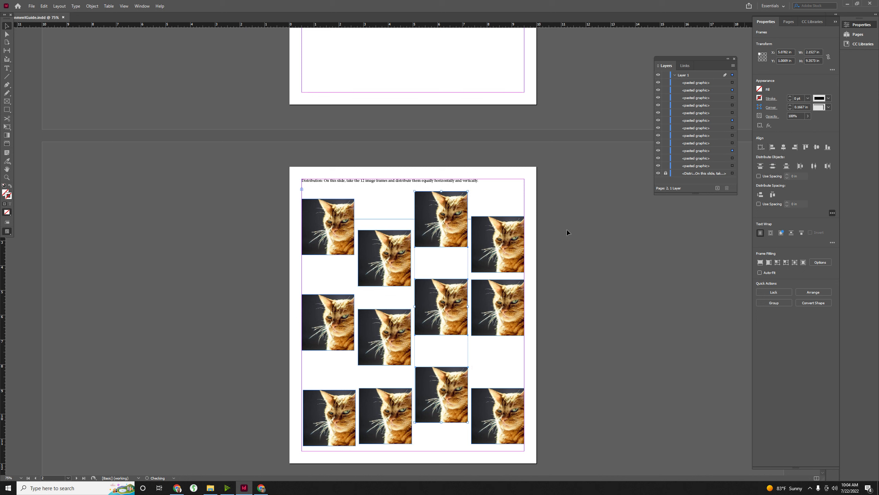
{"action": "left_click_drag", "start_coordinate": [549, 233], "coordinate": [488, 381]}
{"action": "left_click", "coordinate": [773, 167]}
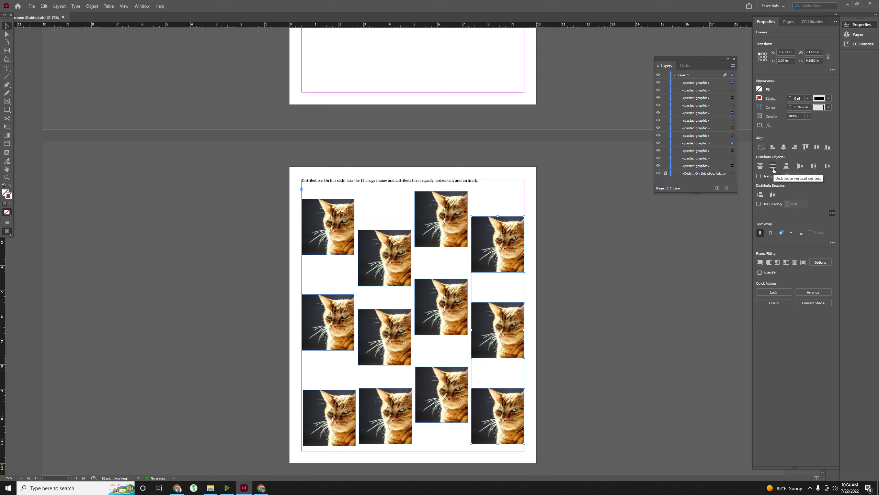
{"action": "left_click", "coordinate": [560, 311]}
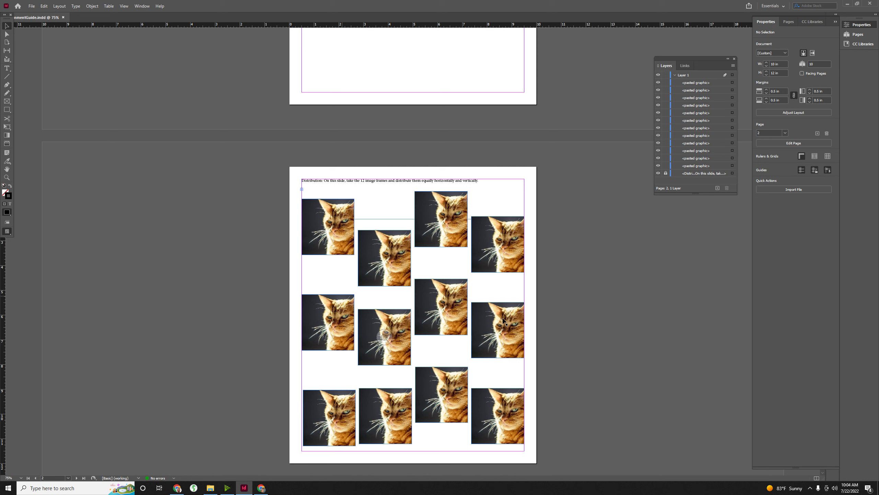
Select the left column of cats and set Align To to Align to Margins.
{"action": "left_click_drag", "start_coordinate": [291, 214], "coordinate": [339, 448]}
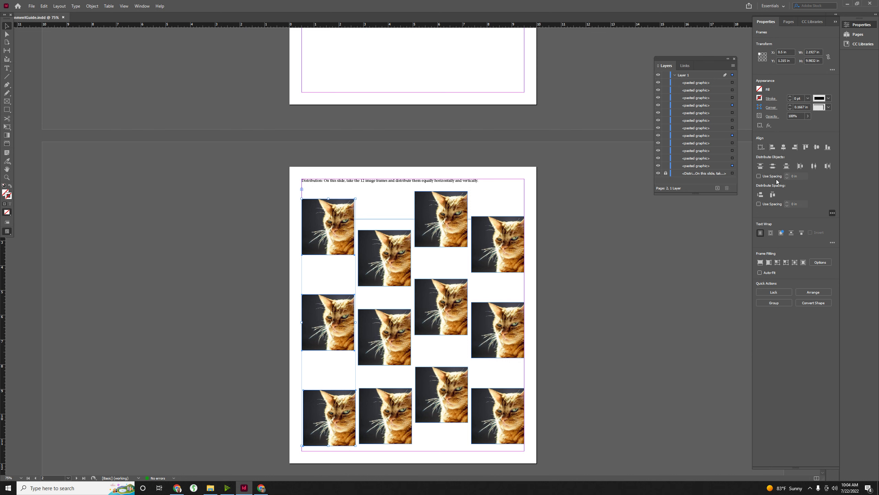
{"action": "left_click", "coordinate": [761, 148]}
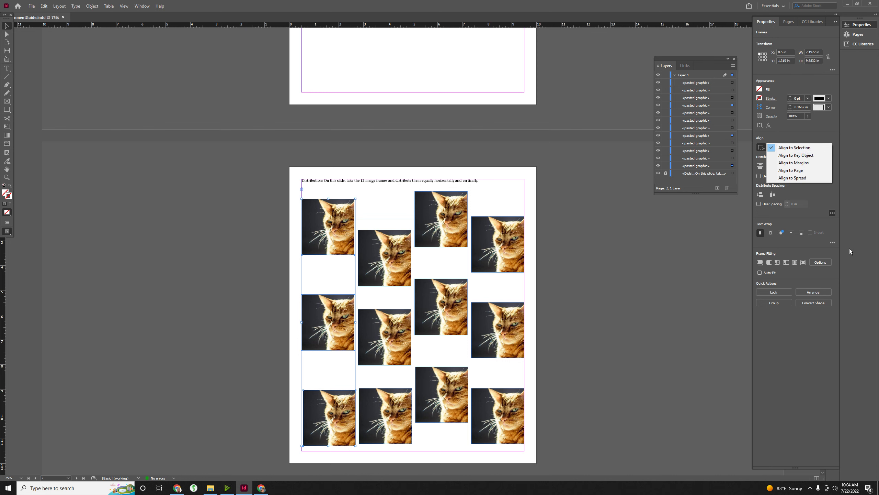
{"action": "left_click", "coordinate": [813, 162]}
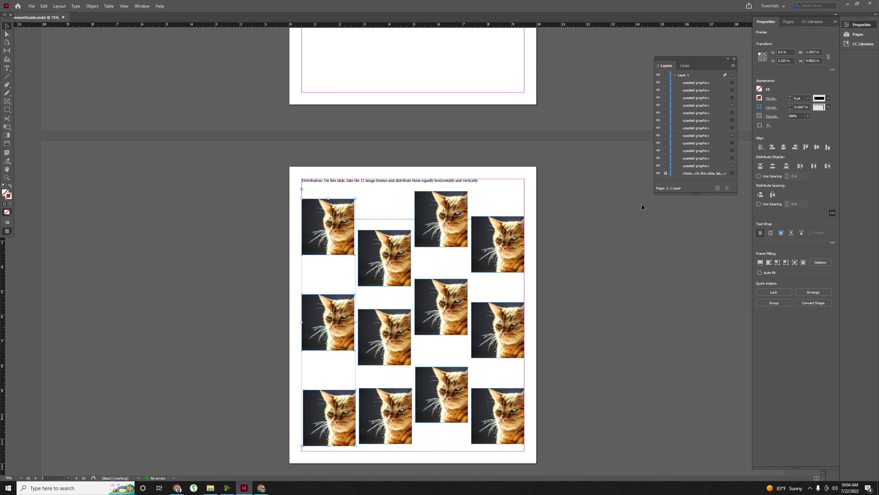
Spread the left column between the margins and evenly space the bottom row, undoing a stray alignment.
{"action": "left_click", "coordinate": [772, 166]}
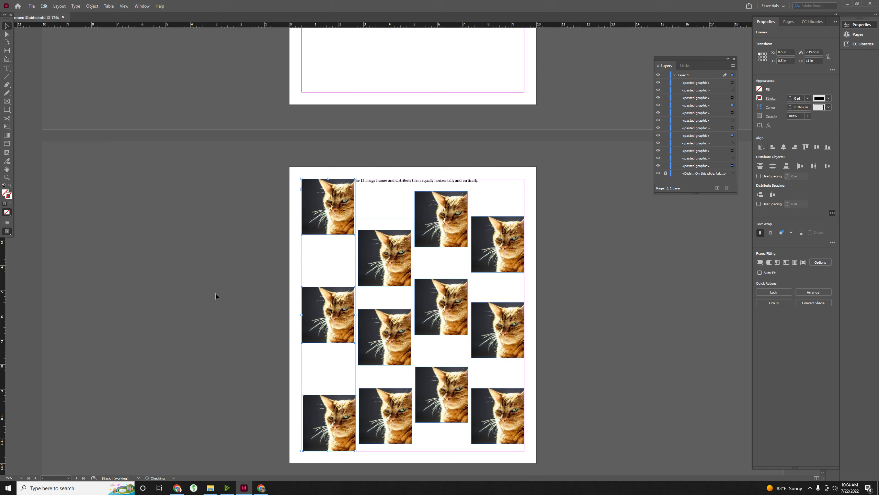
{"action": "left_click", "coordinate": [305, 422]}
{"action": "left_click_drag", "start_coordinate": [305, 421], "coordinate": [566, 402]}
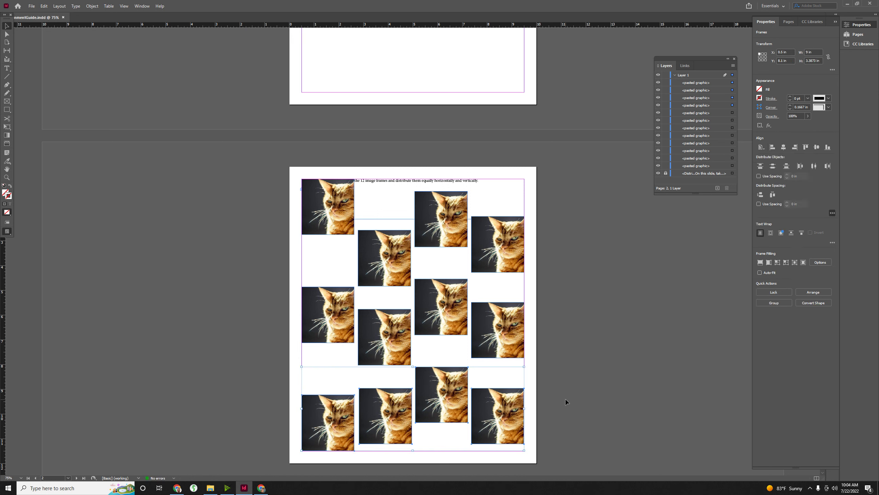
{"action": "left_click", "coordinate": [817, 147]}
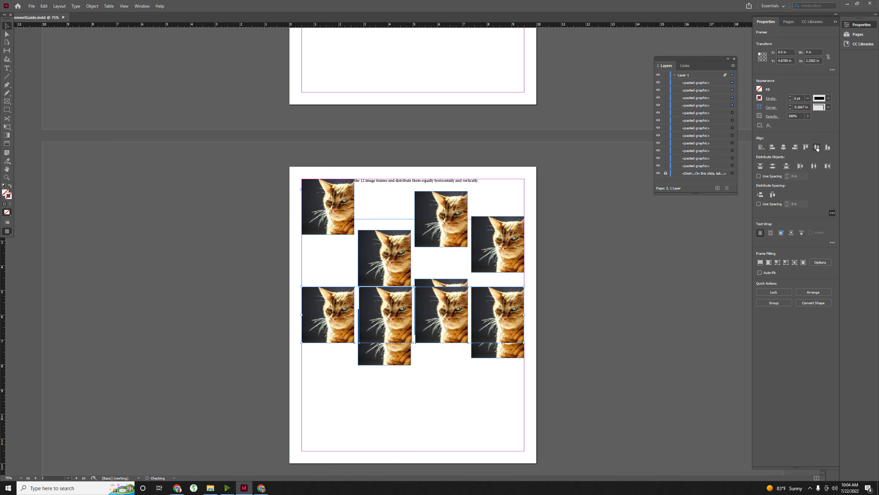
{"action": "left_click", "coordinate": [44, 5]}
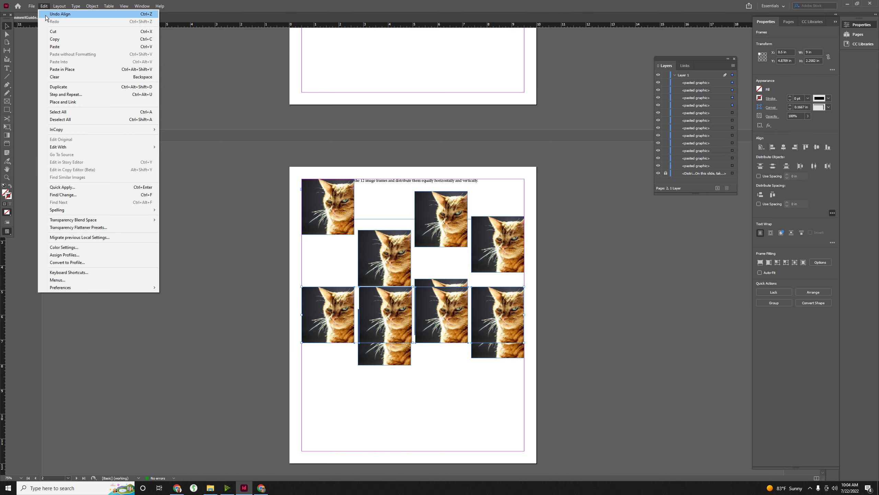
{"action": "left_click", "coordinate": [52, 13]}
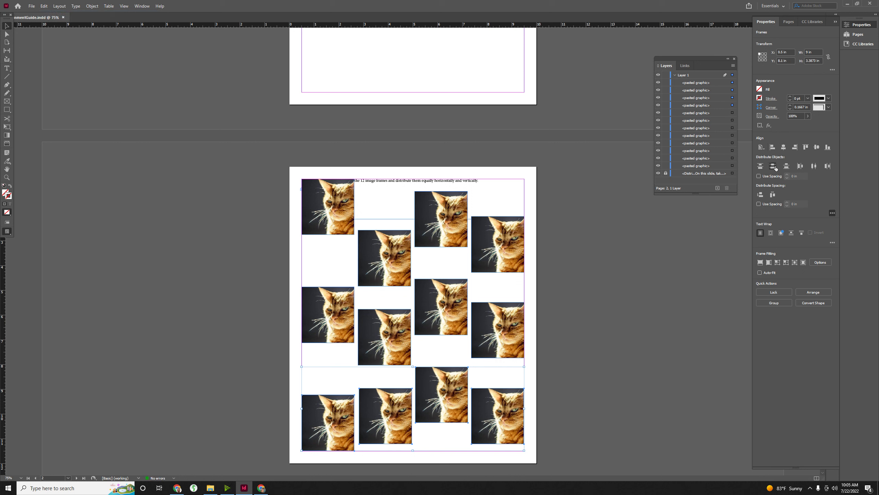
{"action": "left_click", "coordinate": [815, 167]}
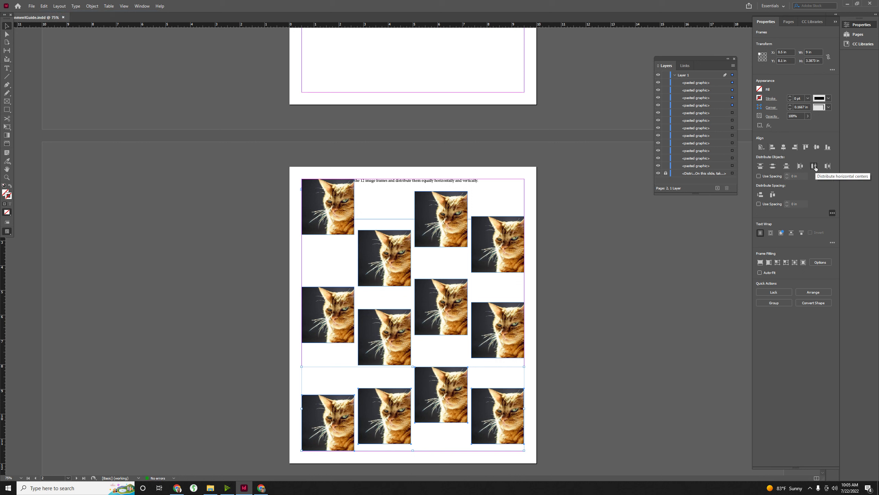
{"action": "left_click", "coordinate": [581, 372]}
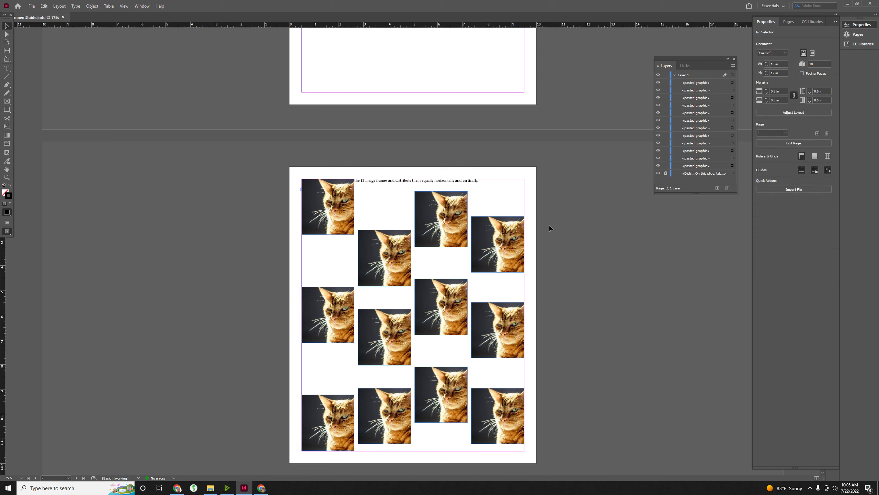
Spread the right, third and second columns from the top to the bottom margin.
{"action": "left_click_drag", "start_coordinate": [549, 211], "coordinate": [494, 398]}
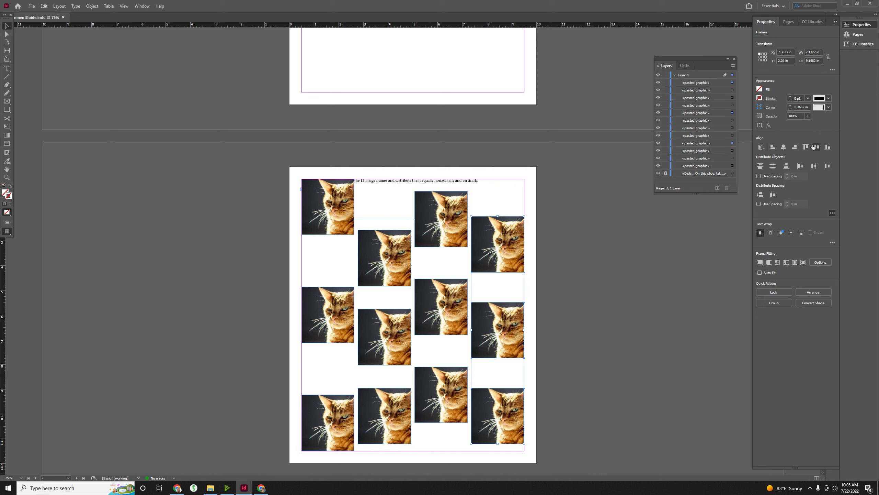
{"action": "left_click", "coordinate": [815, 147]}
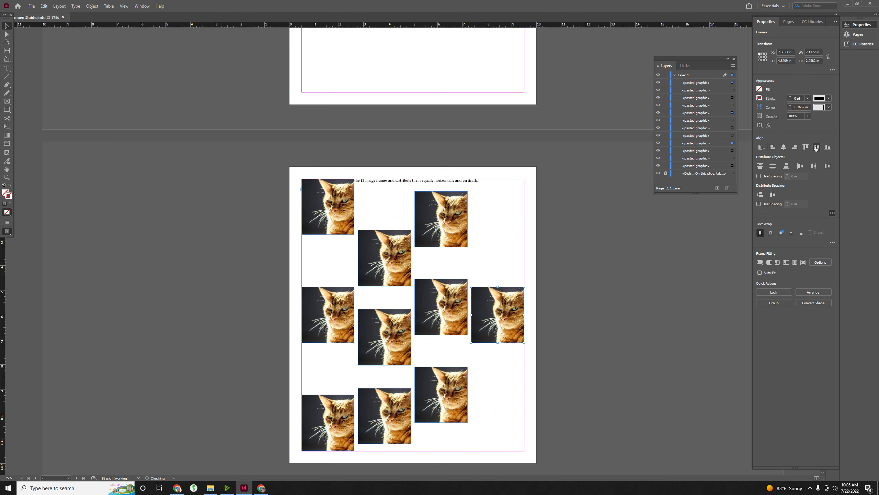
{"action": "left_click", "coordinate": [773, 166]}
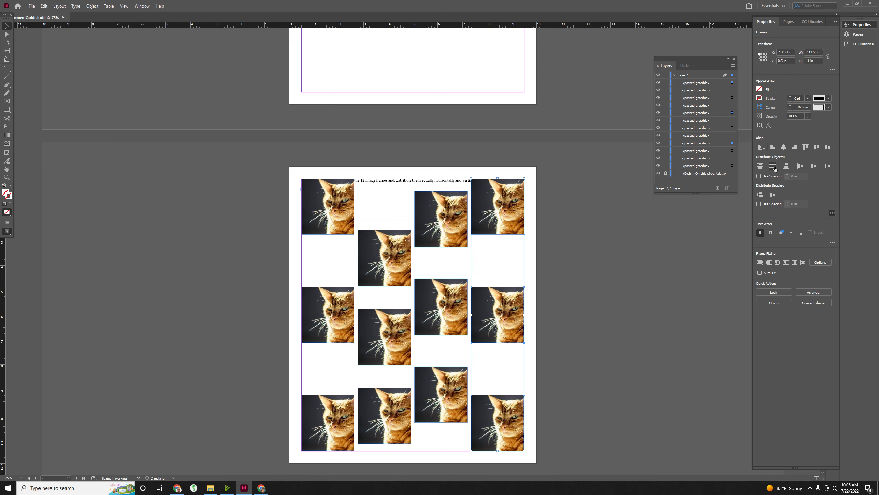
{"action": "left_click_drag", "start_coordinate": [434, 168], "coordinate": [443, 384]}
{"action": "left_click", "coordinate": [773, 166]}
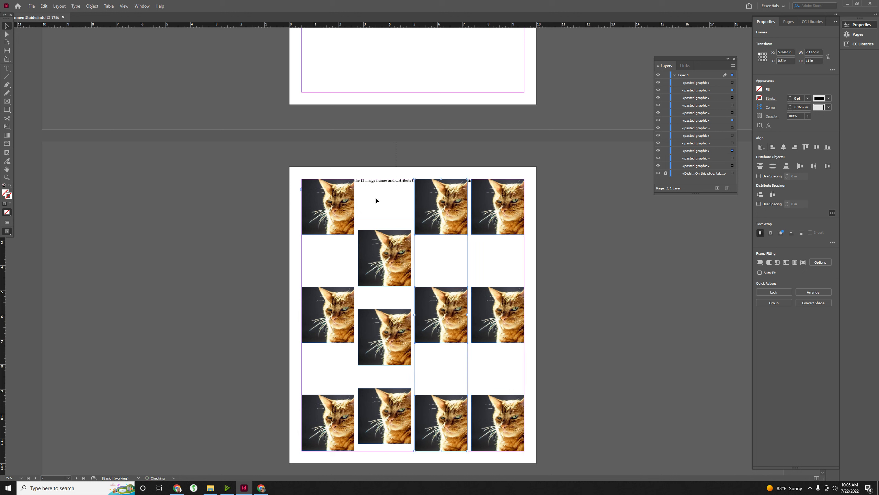
{"action": "left_click_drag", "start_coordinate": [373, 166], "coordinate": [358, 426]}
{"action": "left_click", "coordinate": [773, 166]}
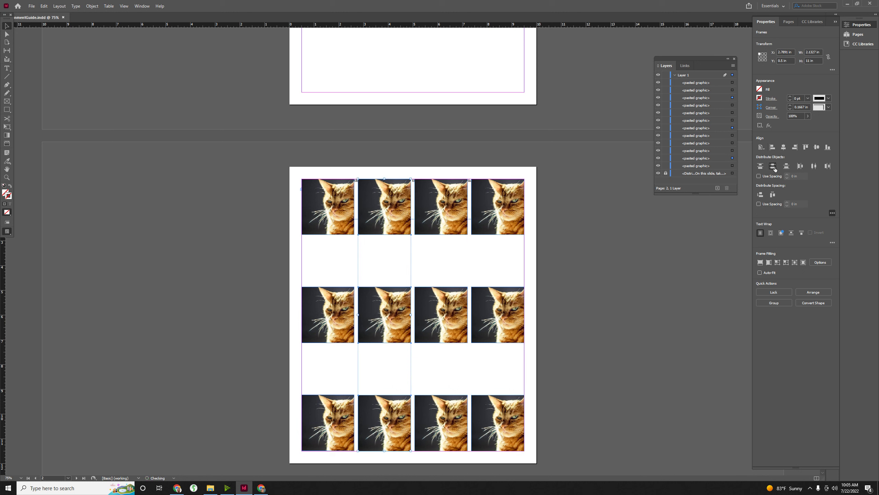
{"action": "left_click", "coordinate": [332, 253]}
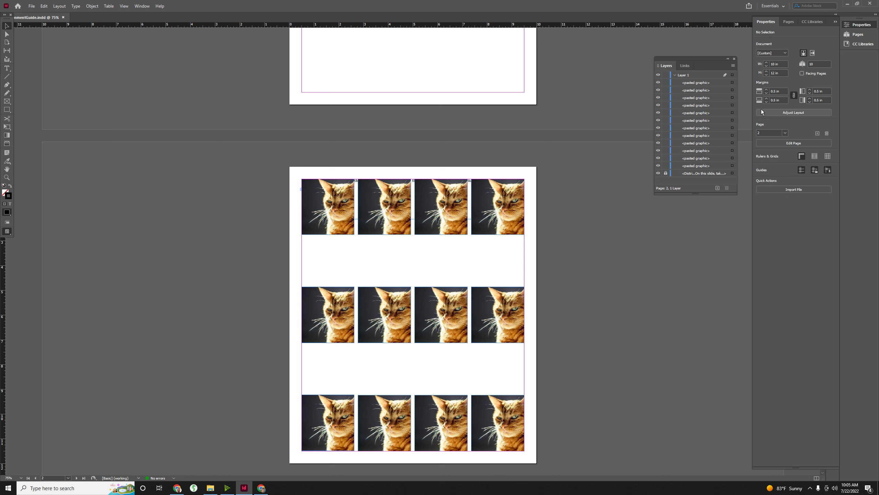
{"action": "left_click_drag", "start_coordinate": [569, 187], "coordinate": [243, 216]}
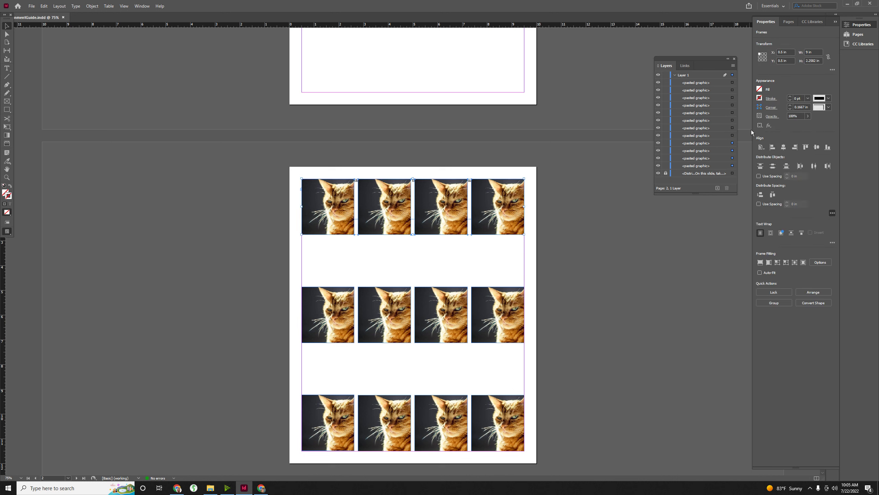
{"action": "left_click", "coordinate": [761, 147]}
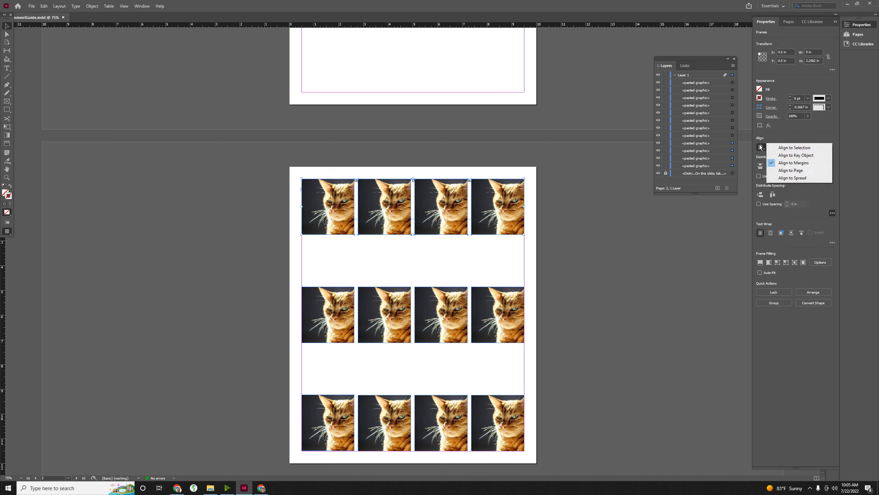
{"action": "left_click", "coordinate": [808, 162]}
{"action": "left_click", "coordinate": [611, 196]}
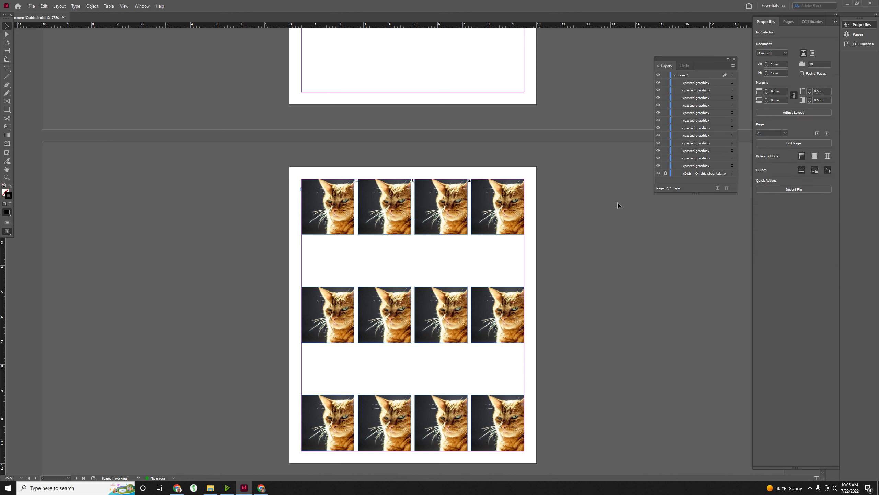